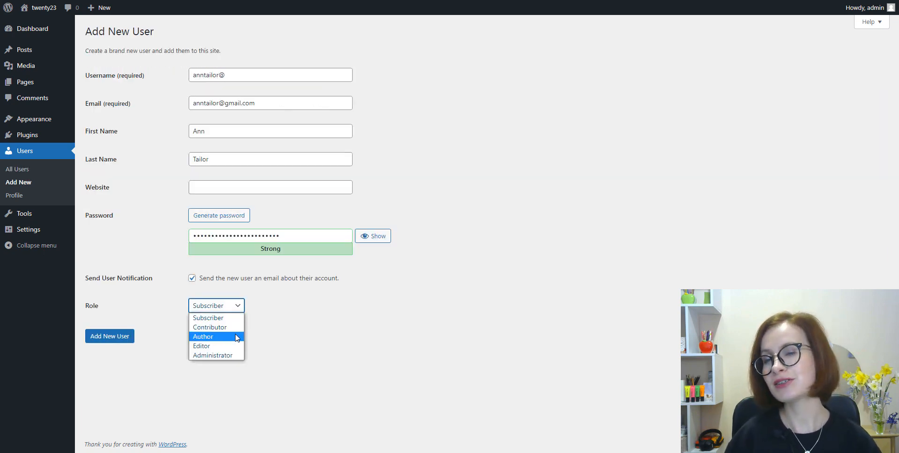
Set the new user's role to Author and submit the Add New User form
{"action": "left_click", "coordinate": [236, 338]}
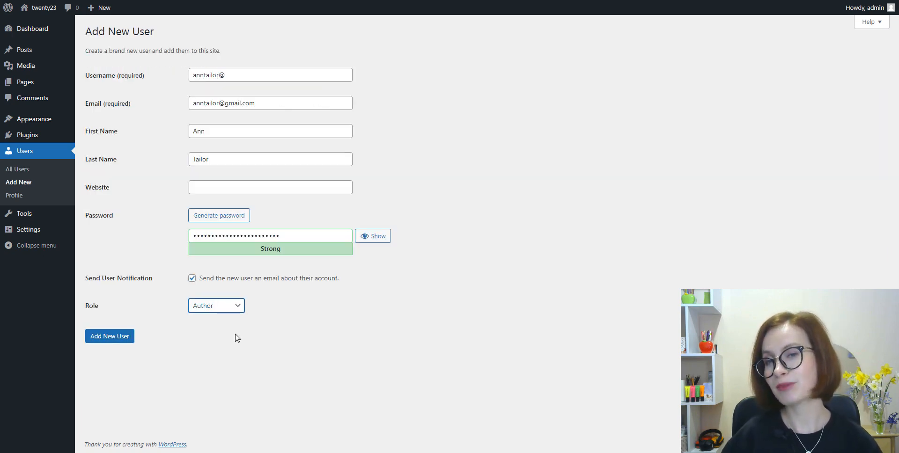
{"action": "left_click", "coordinate": [111, 345]}
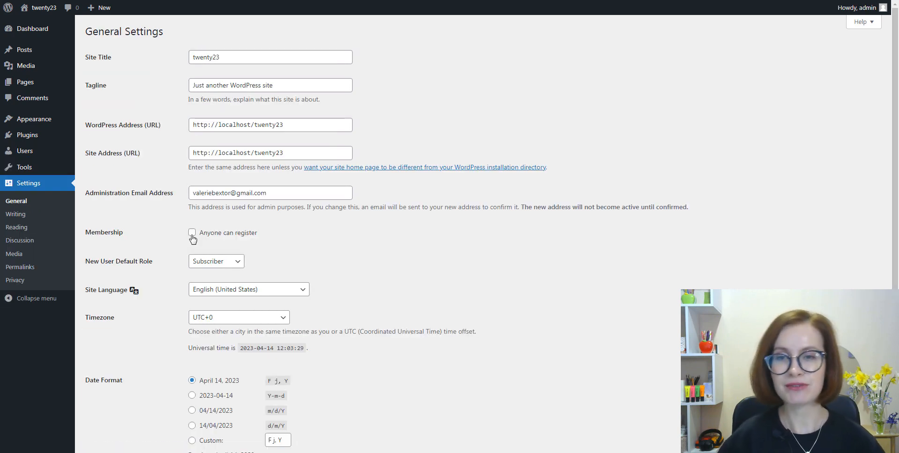
Enable the Anyone can register membership option in the General Settings
{"action": "left_click", "coordinate": [192, 234]}
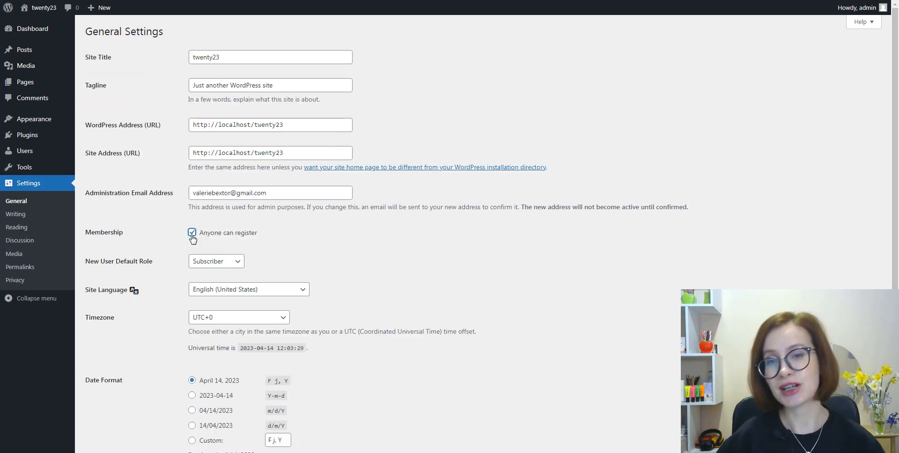
{"action": "left_click", "coordinate": [264, 252]}
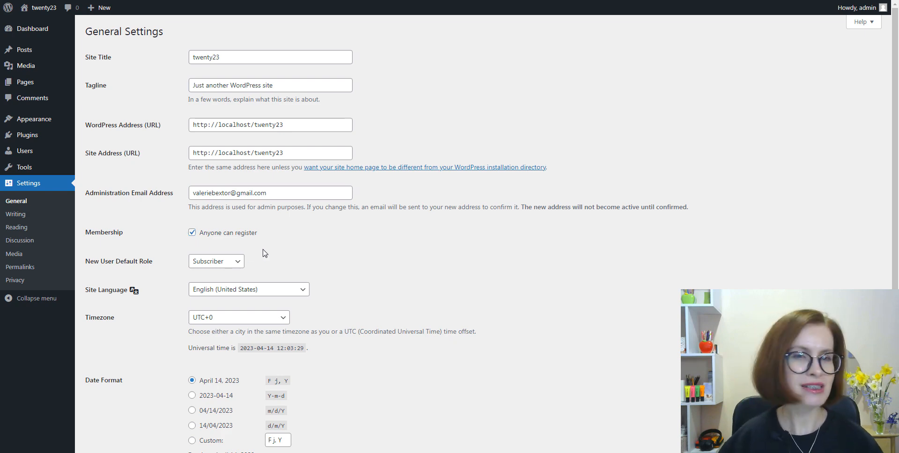
{"action": "left_click", "coordinate": [241, 267]}
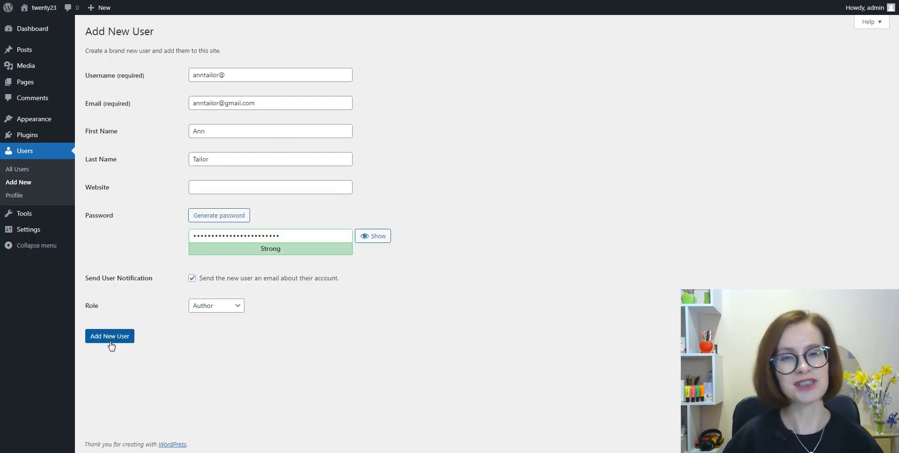
Submit the user form and open the Add New User screen from the Users section
{"action": "left_click", "coordinate": [110, 343]}
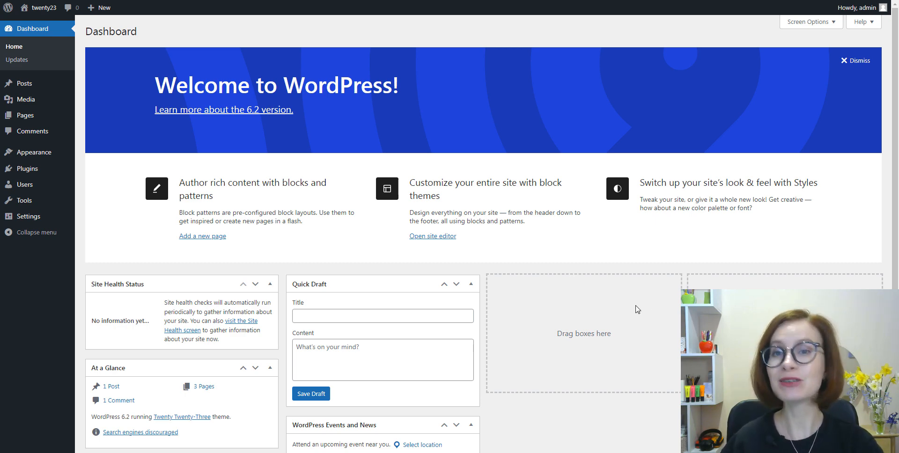
{"action": "mouse_move", "coordinate": [29, 192]}
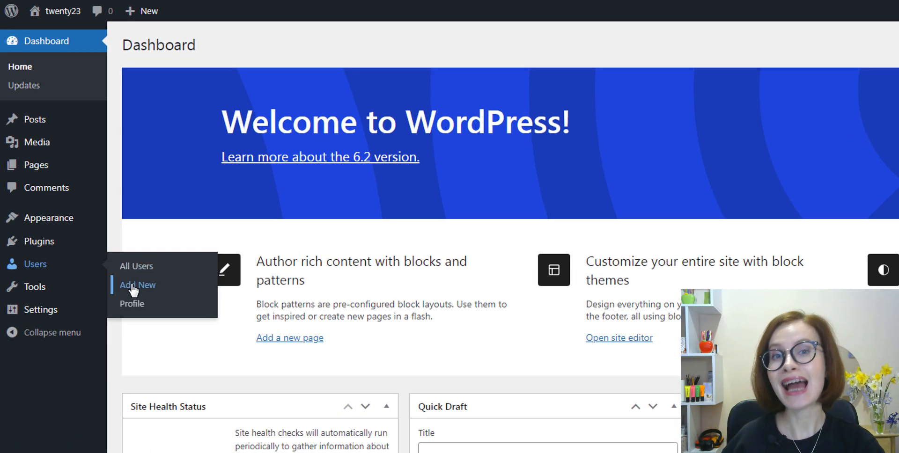
{"action": "left_click", "coordinate": [132, 292]}
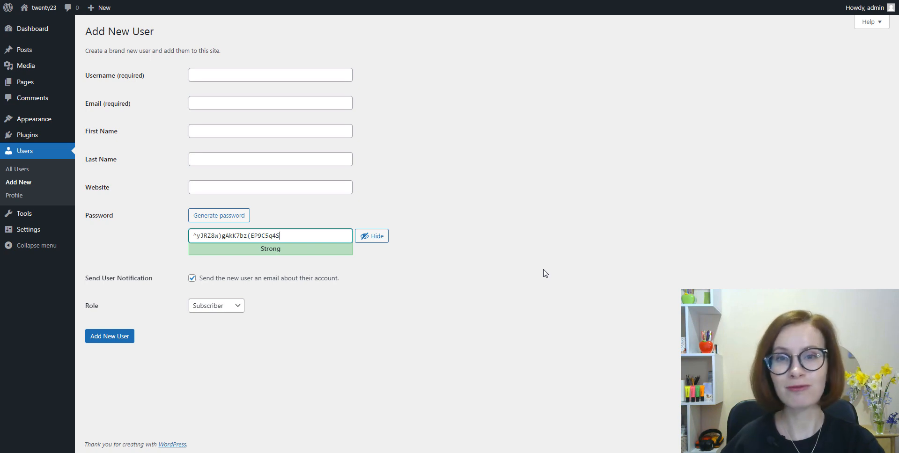
Enter the new user's username
{"action": "left_click", "coordinate": [199, 78]}
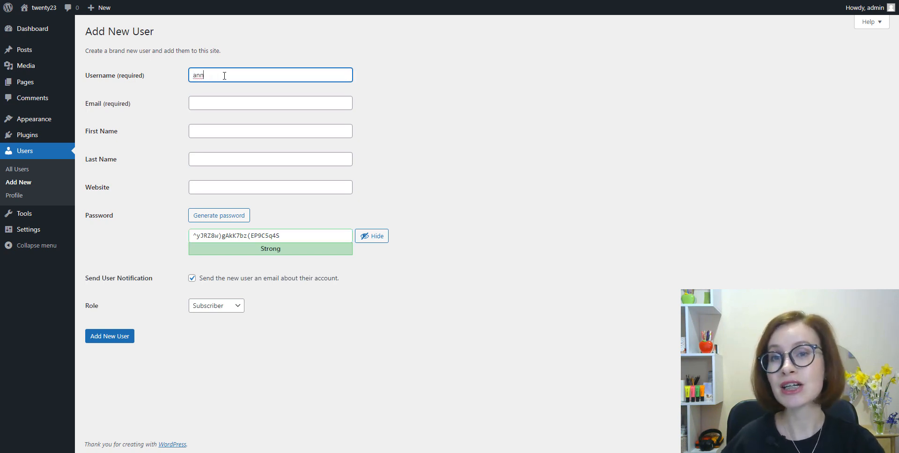
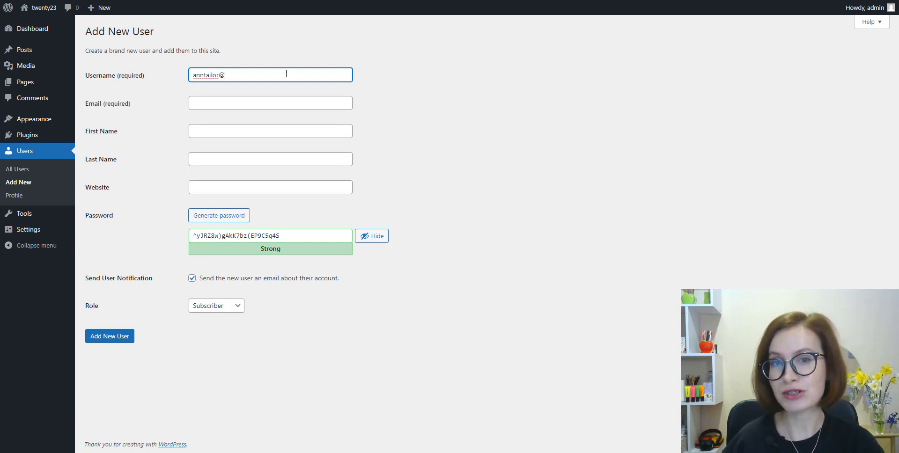
Fill in the new user's e-mail address
{"action": "left_click", "coordinate": [273, 103]}
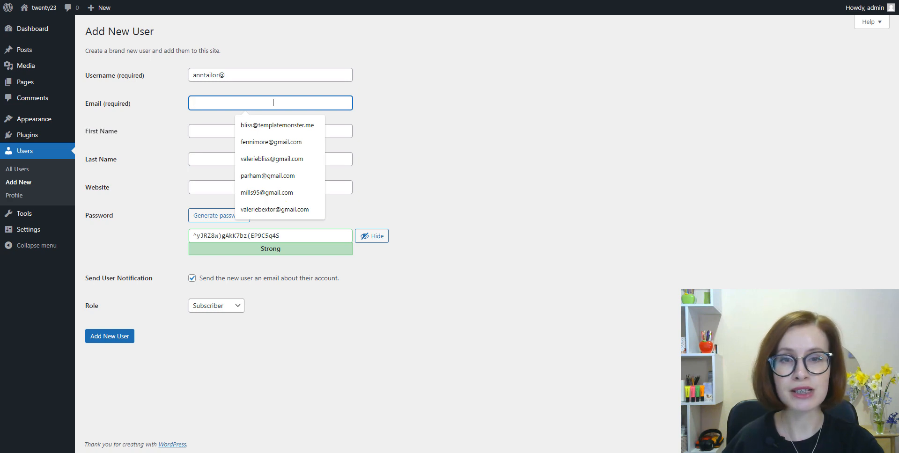
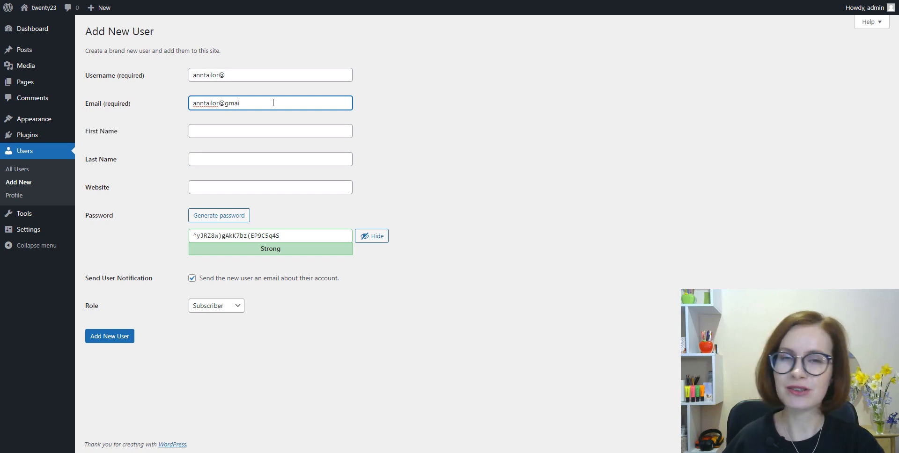
Clear the password field and generate a new strong password
{"action": "left_click", "coordinate": [282, 121]}
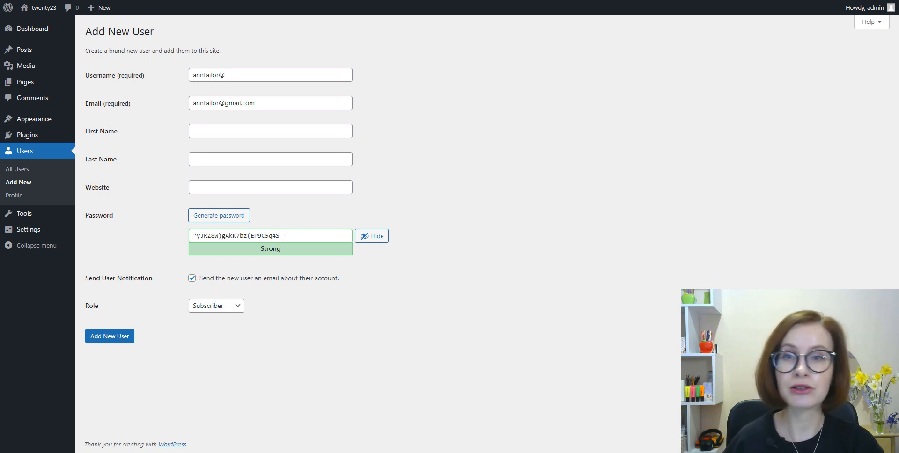
{"action": "left_click_drag", "start_coordinate": [284, 236], "coordinate": [185, 236]}
{"action": "key", "text": "BackSpace"}
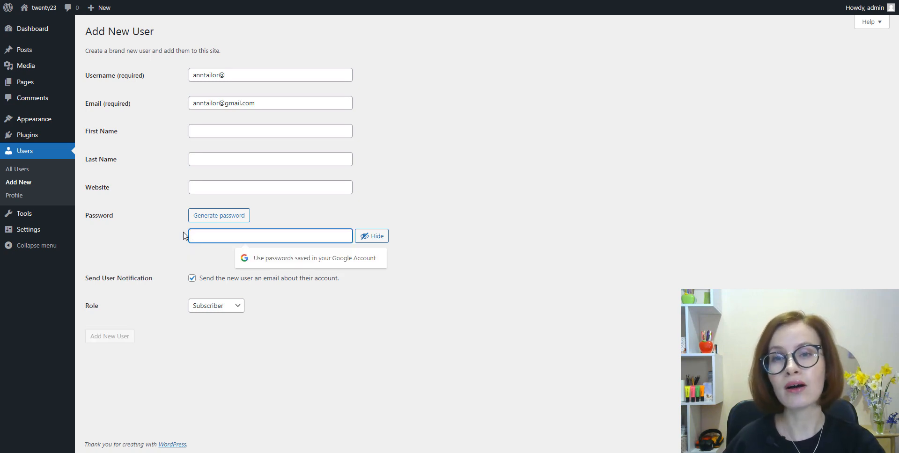
{"action": "left_click", "coordinate": [257, 222]}
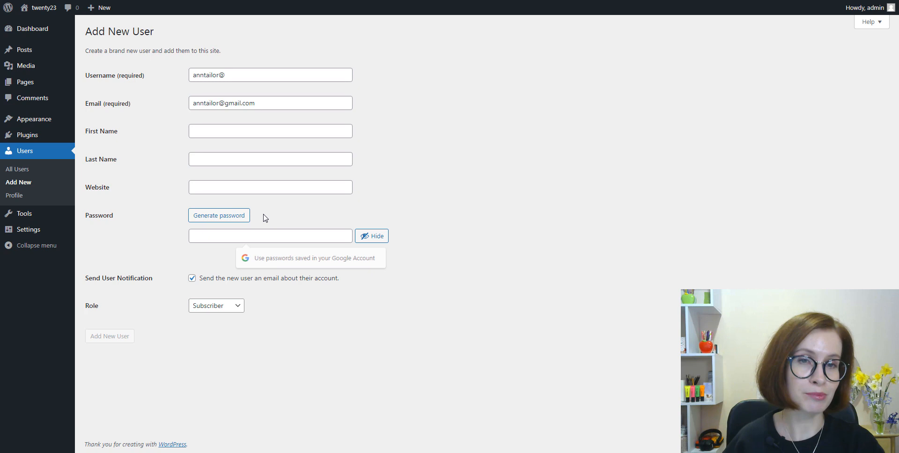
{"action": "left_click", "coordinate": [221, 222]}
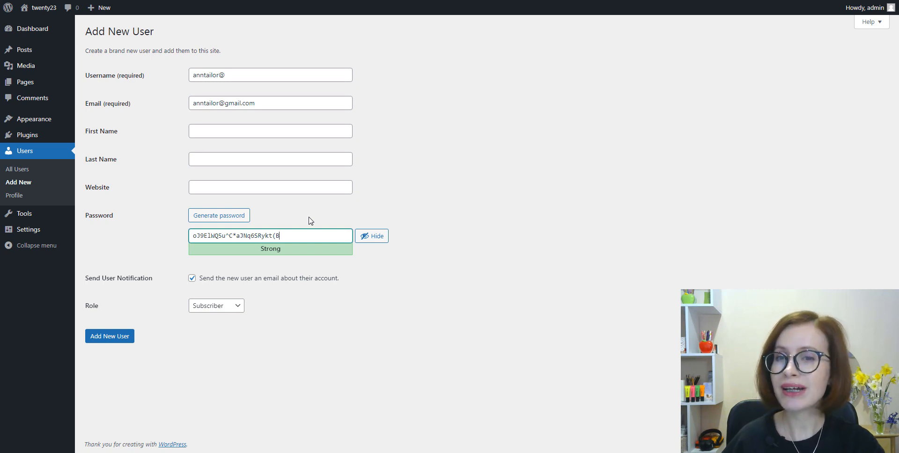
Copy the generated password and hide it
{"action": "left_click_drag", "start_coordinate": [287, 235], "coordinate": [190, 234]}
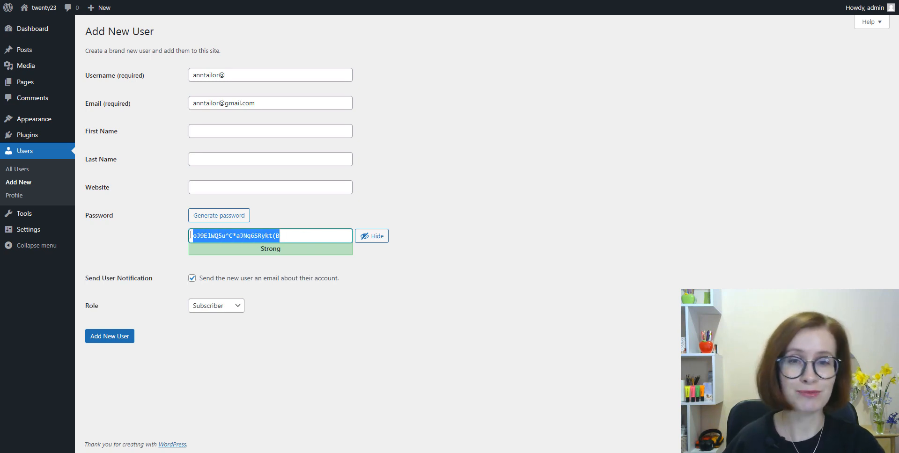
{"action": "right_click", "coordinate": [217, 237]}
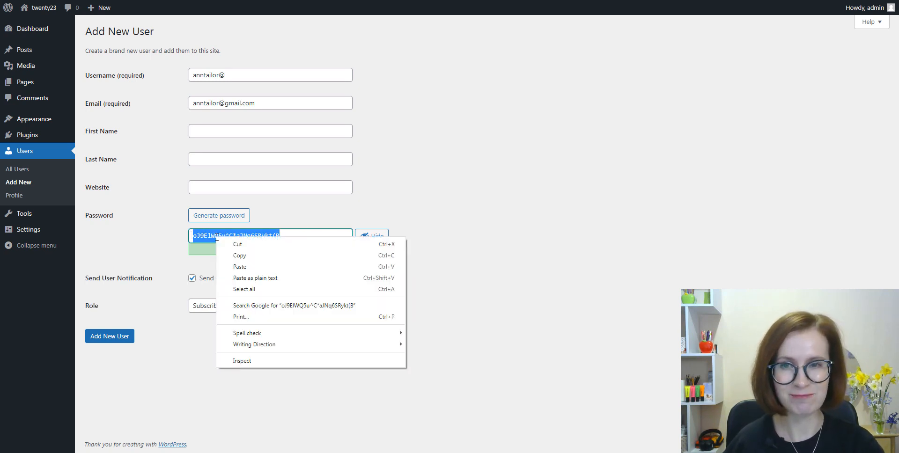
{"action": "left_click", "coordinate": [239, 255]}
{"action": "left_click", "coordinate": [366, 236]}
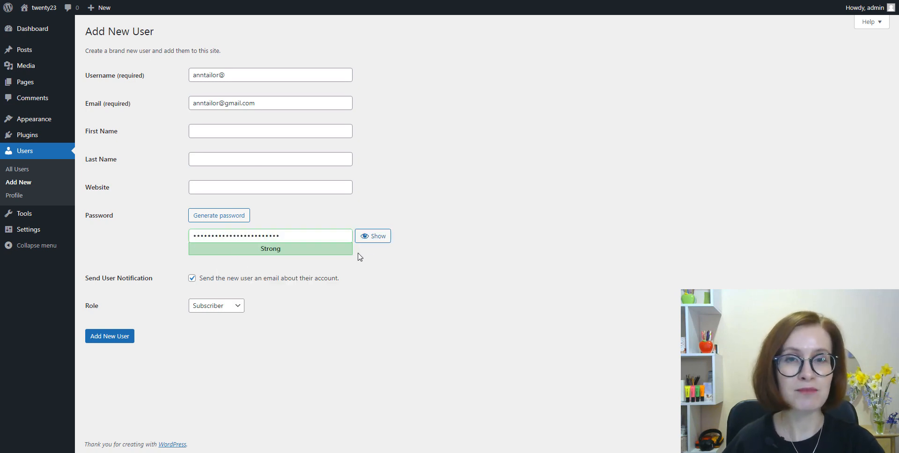
Enter the new user's first name
{"action": "left_click", "coordinate": [204, 132]}
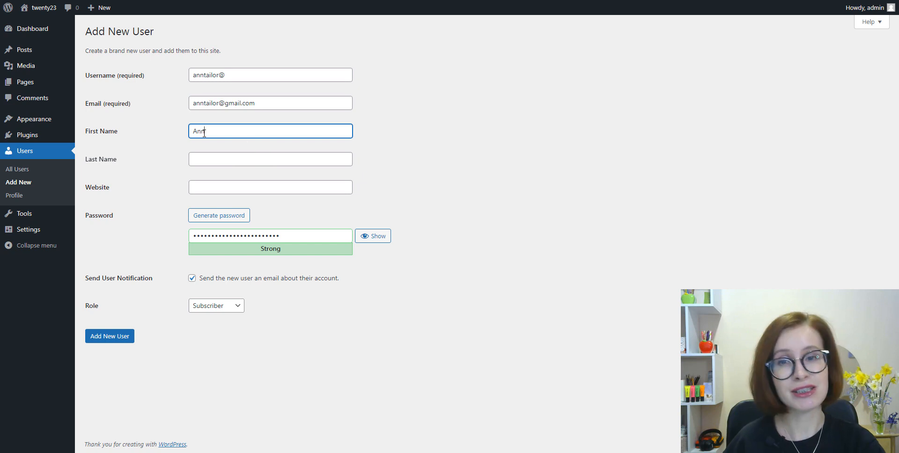
Enter the new user's last name
{"action": "left_click", "coordinate": [209, 159]}
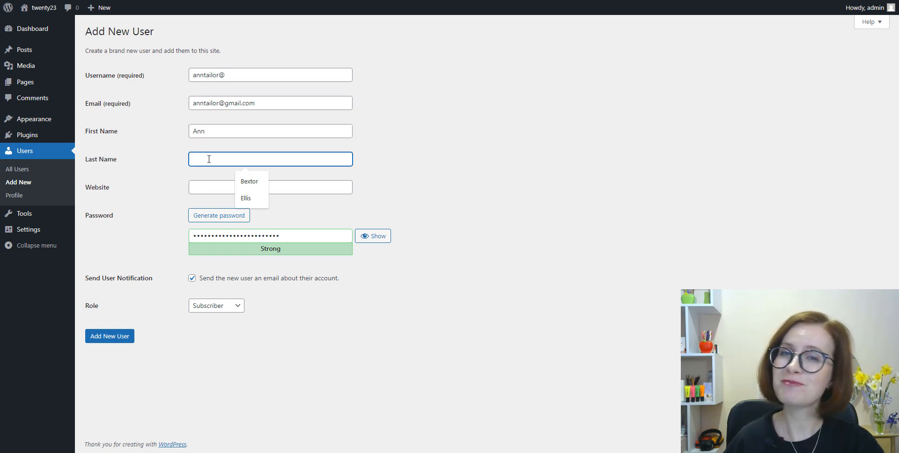
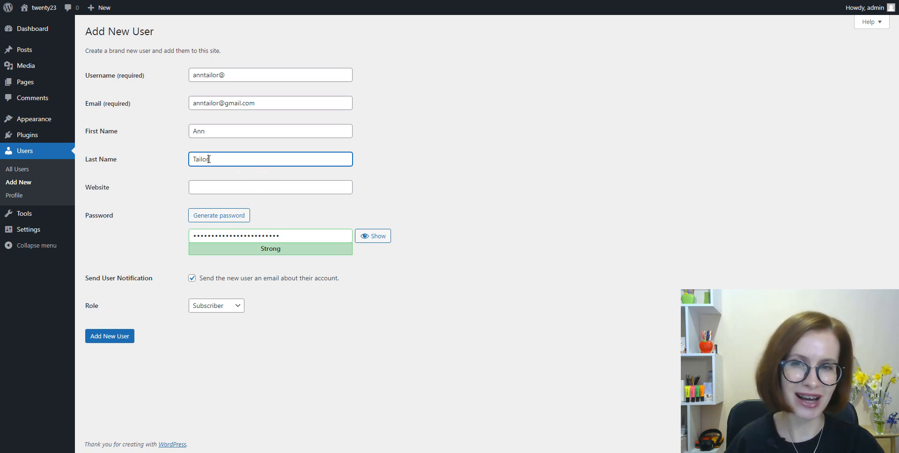
{"action": "left_click", "coordinate": [391, 190]}
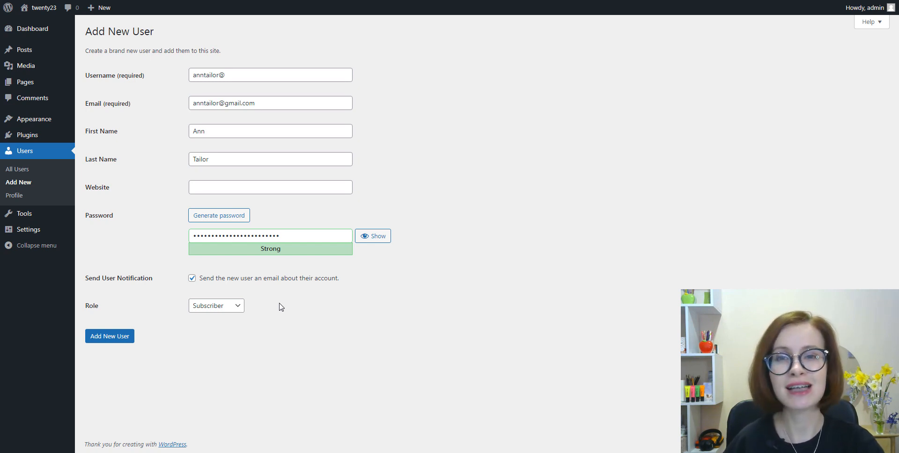
Set the new user's role to Author and add the new user
{"action": "left_click", "coordinate": [234, 311]}
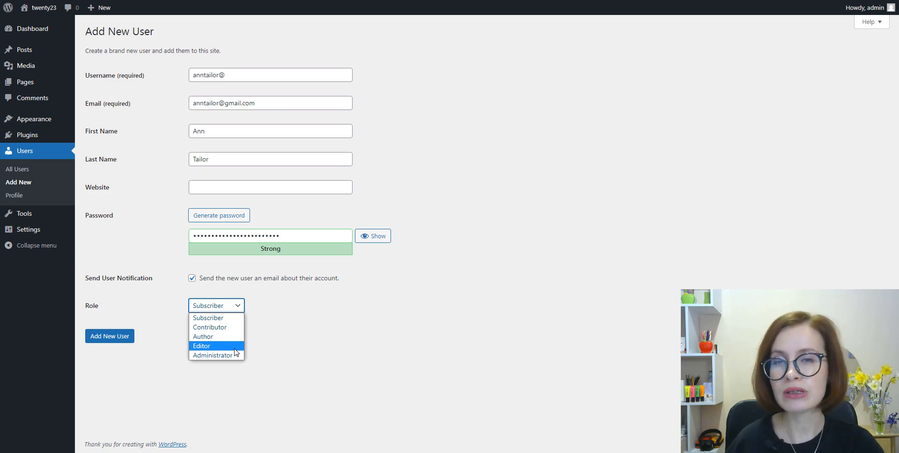
{"action": "left_click", "coordinate": [775, 15]}
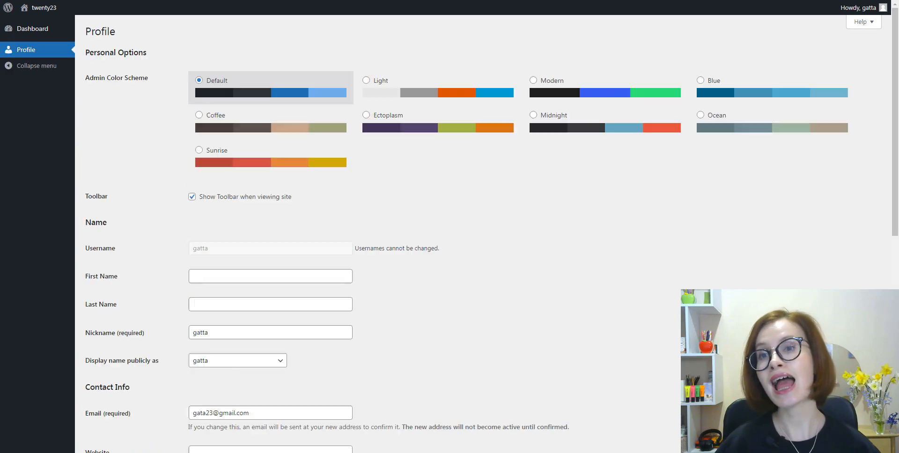
{"action": "scroll", "coordinate": [701, 80], "scroll_direction": "down", "scroll_amount": 3}
{"action": "scroll", "coordinate": [449, 234], "scroll_direction": "down", "scroll_amount": 6}
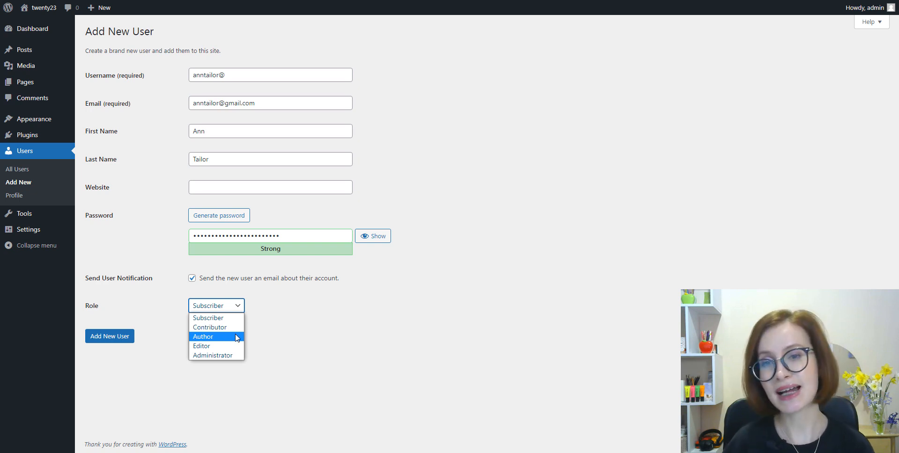
{"action": "left_click", "coordinate": [237, 338]}
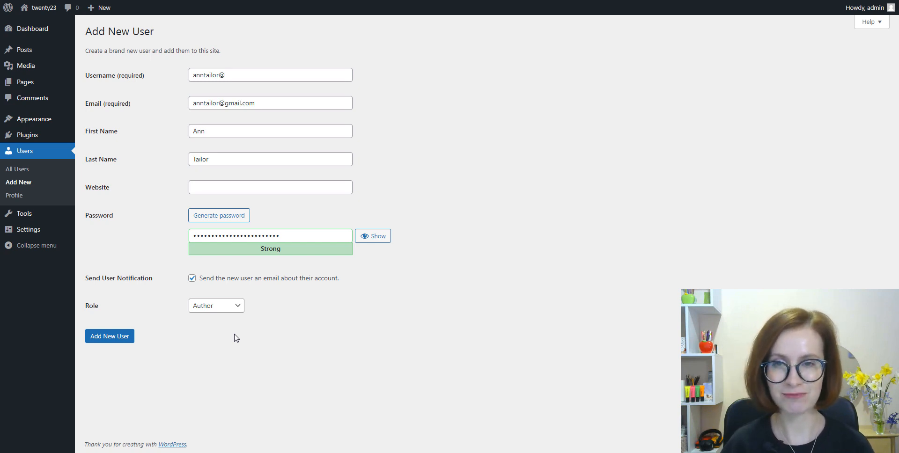
{"action": "left_click", "coordinate": [109, 336]}
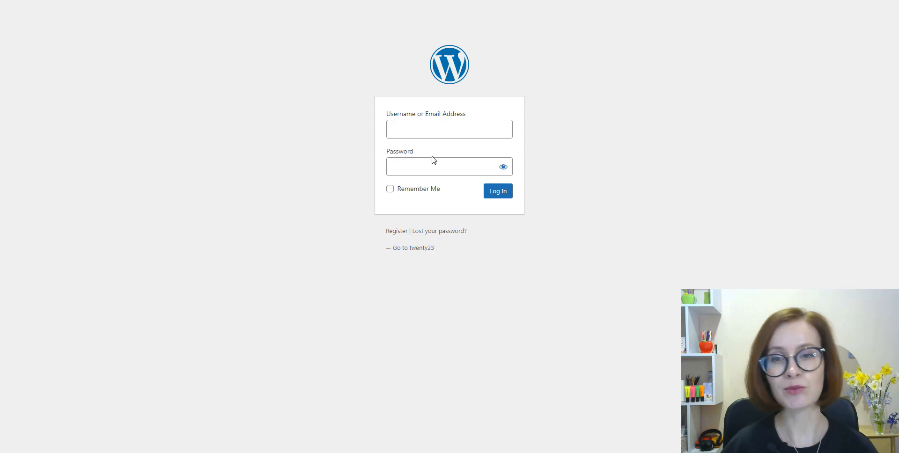
On the login screen, paste the new user's username and type the account password
{"action": "right_click", "coordinate": [431, 136]}
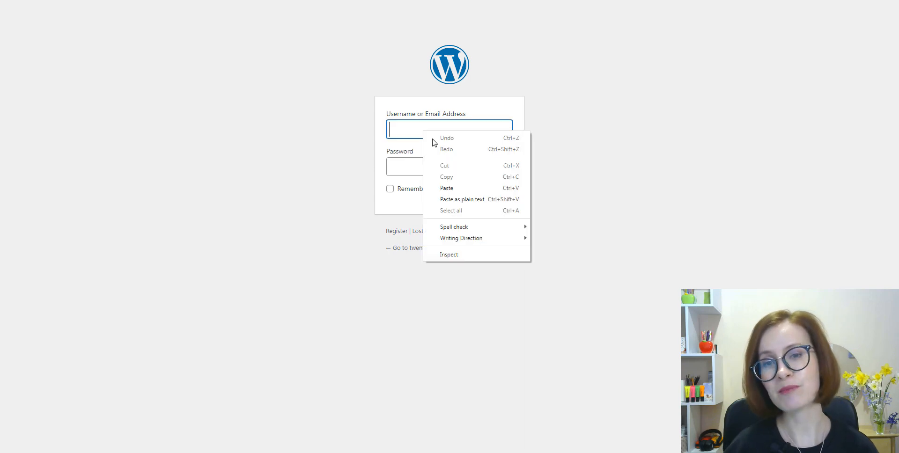
{"action": "left_click", "coordinate": [447, 188]}
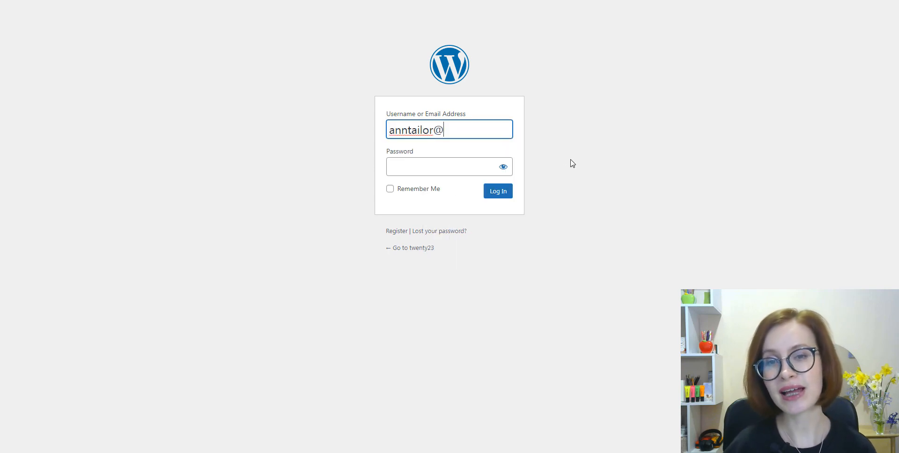
{"action": "left_click", "coordinate": [462, 172]}
{"action": "type", "text": "•••••••••••••••"}
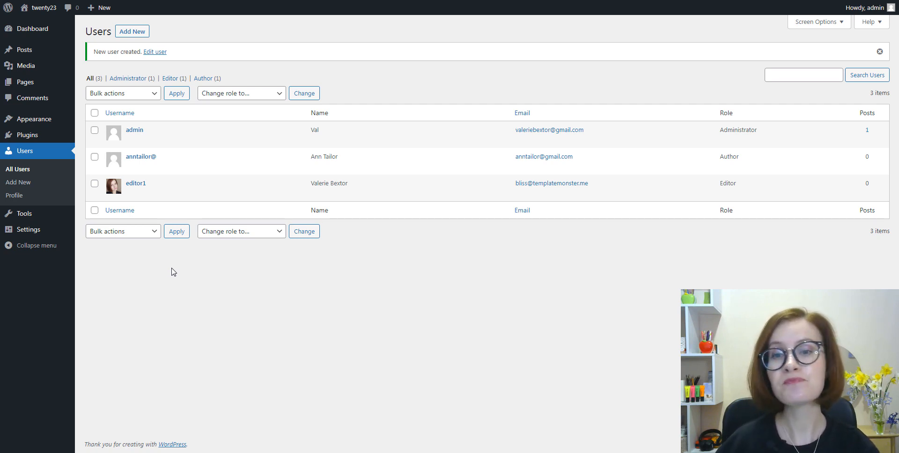
In General Settings, allow anyone to register, keep Subscriber as the new user default role, and save the changes
{"action": "mouse_move", "coordinate": [30, 237]}
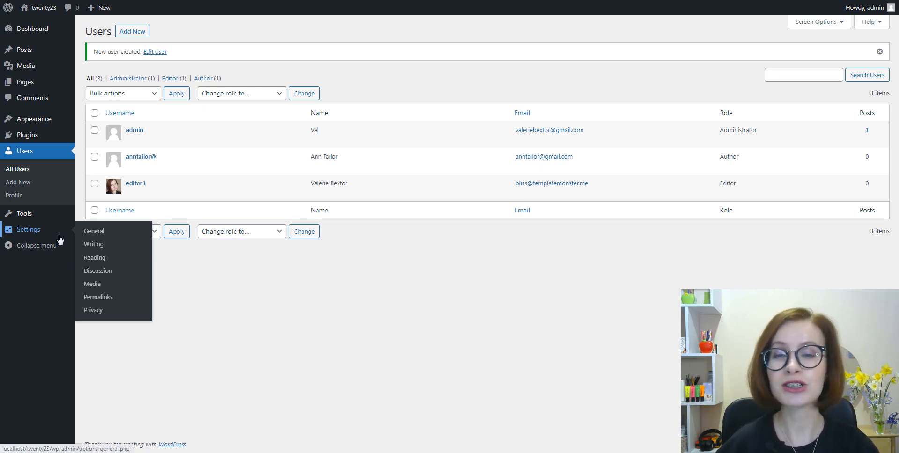
{"action": "left_click", "coordinate": [91, 235]}
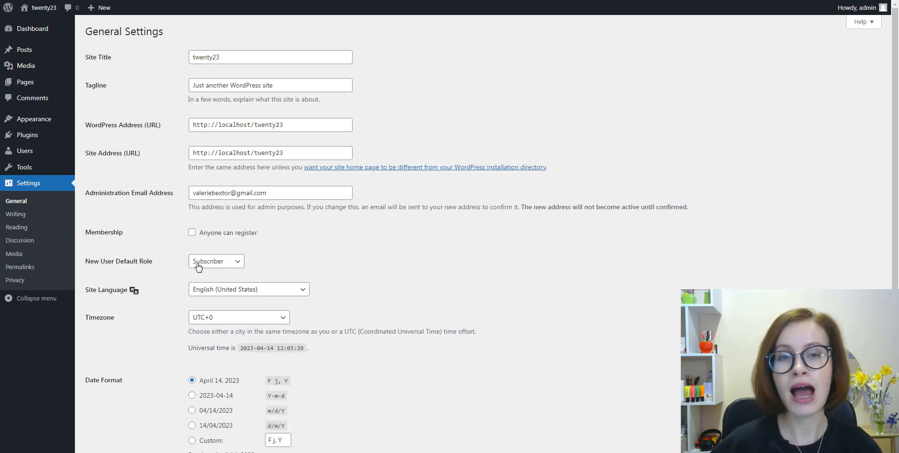
{"action": "left_click", "coordinate": [191, 234]}
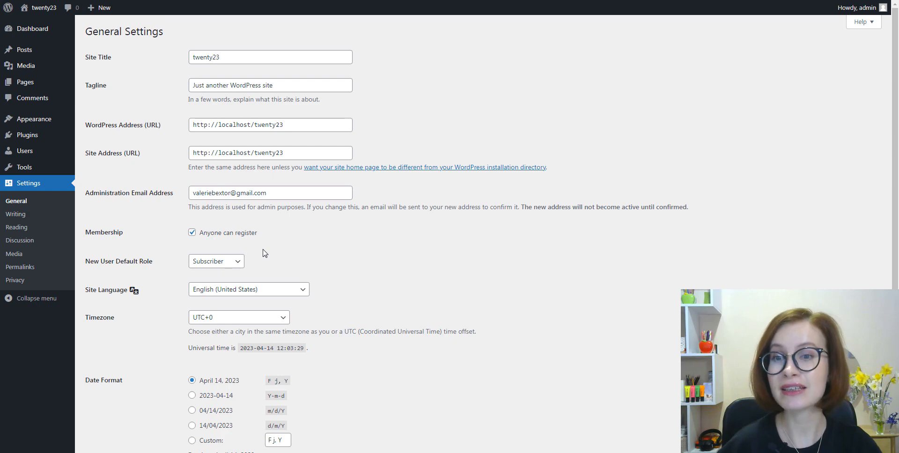
{"action": "left_click", "coordinate": [240, 267]}
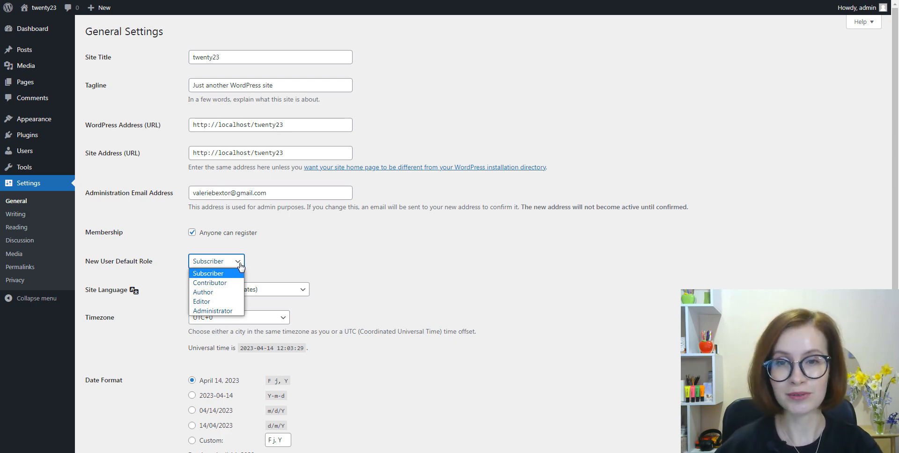
{"action": "left_click", "coordinate": [240, 266]}
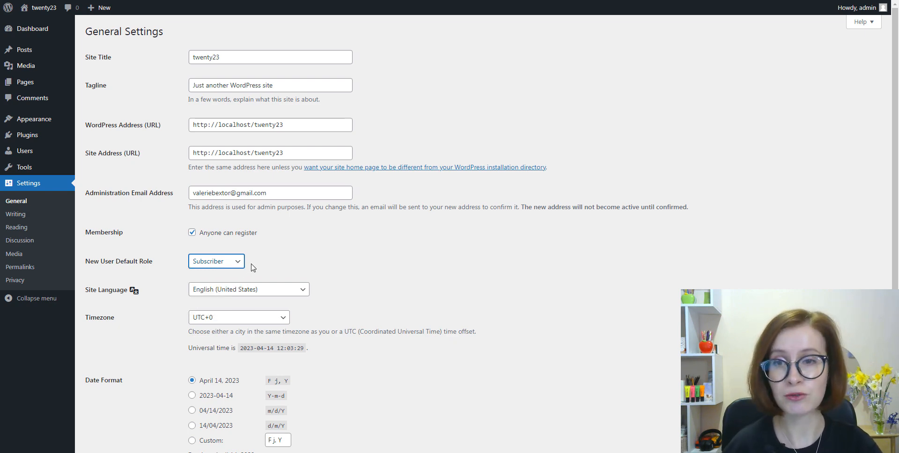
{"action": "left_click", "coordinate": [253, 267]}
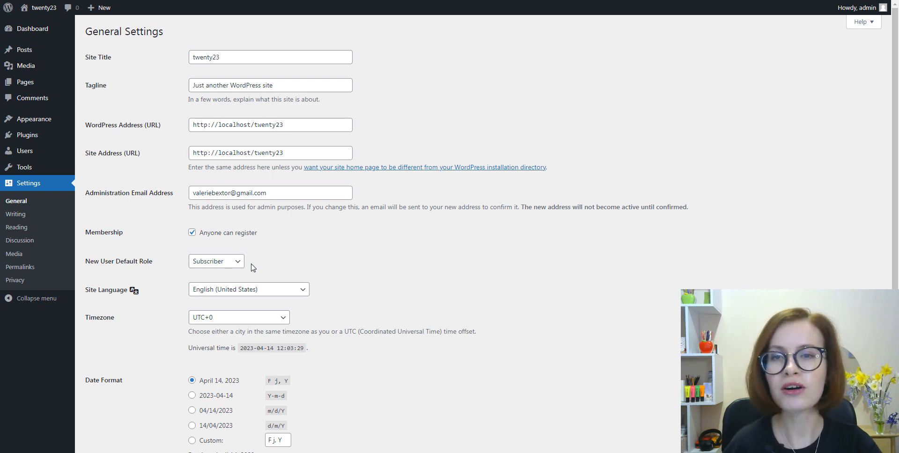
{"action": "scroll", "coordinate": [311, 265], "scroll_direction": "down", "scroll_amount": 4}
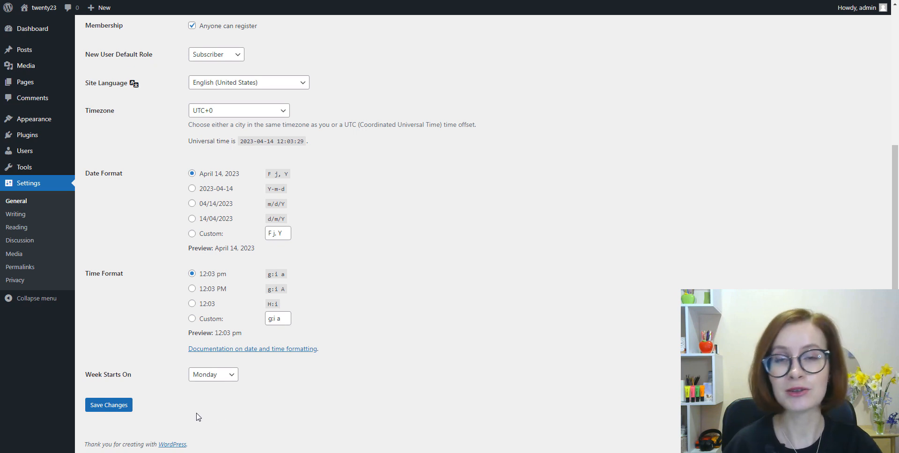
{"action": "left_click", "coordinate": [106, 411]}
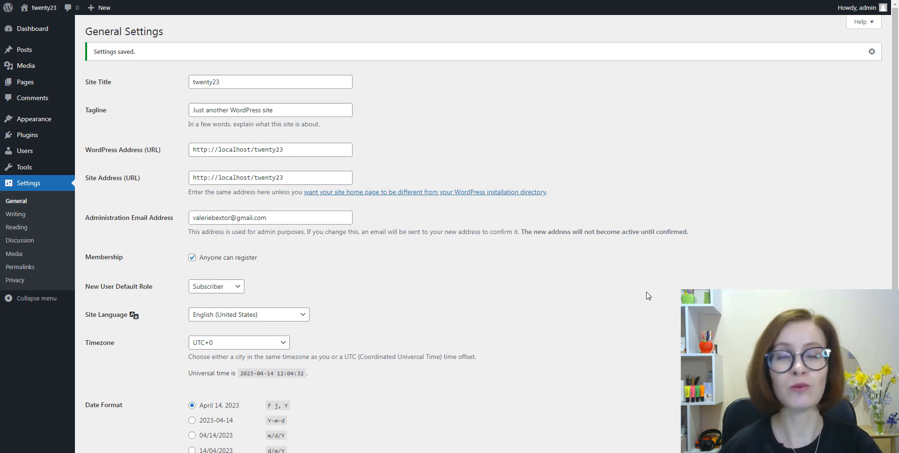
Log out of the admin account and open the site's registration form
{"action": "mouse_move", "coordinate": [879, 10]}
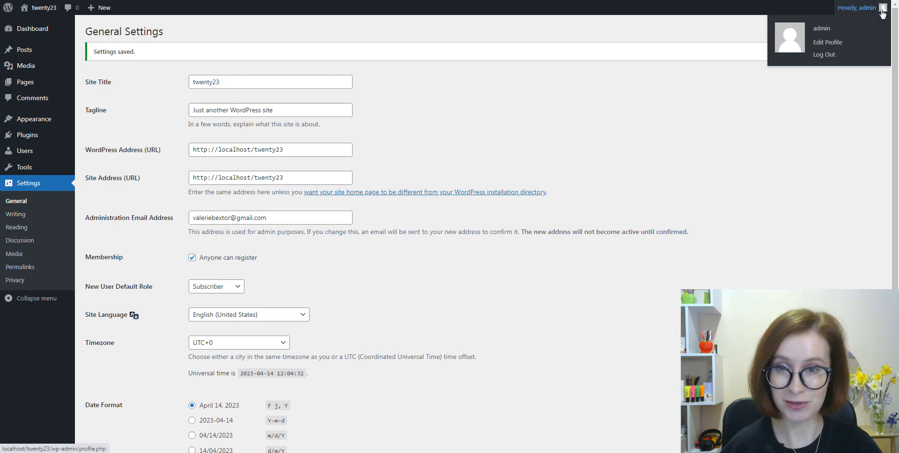
{"action": "left_click", "coordinate": [824, 55]}
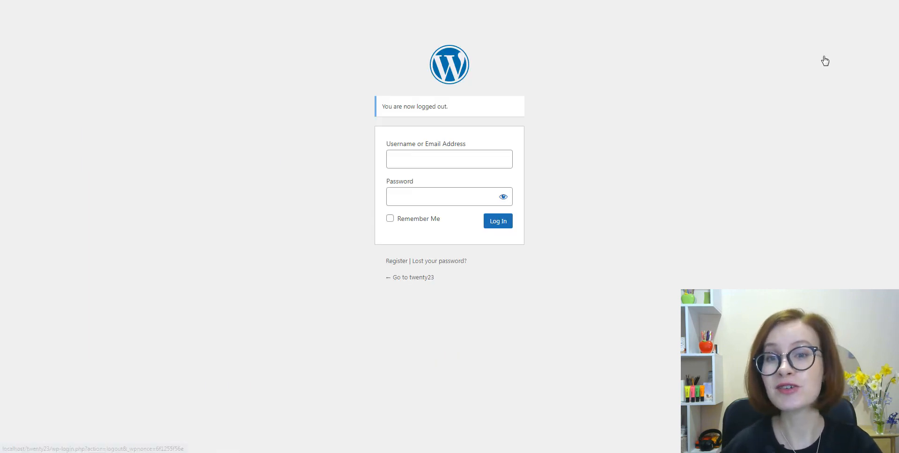
{"action": "left_click", "coordinate": [773, 117]}
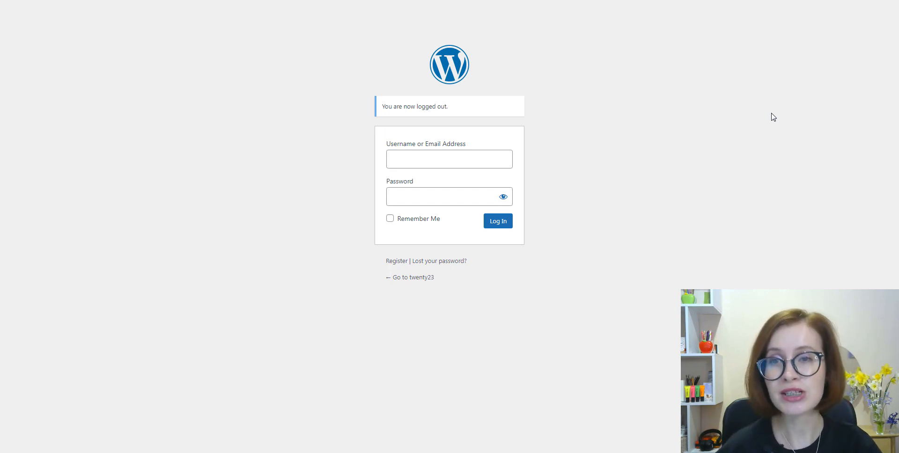
{"action": "left_click", "coordinate": [397, 265]}
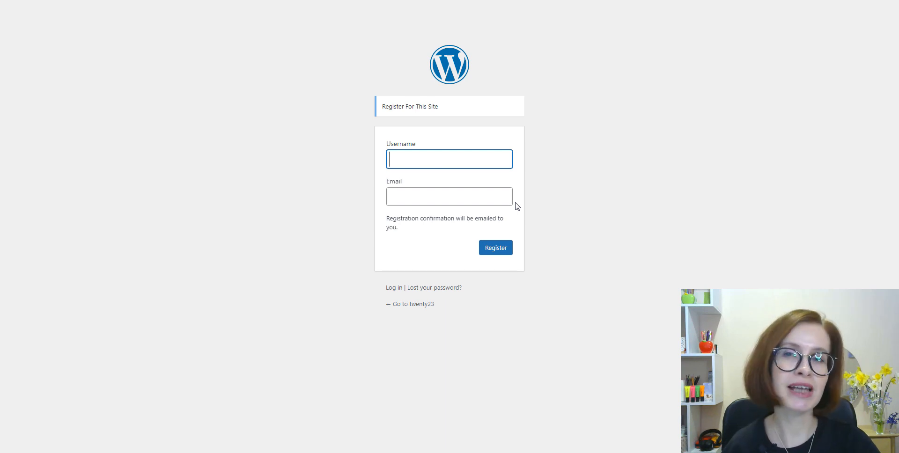
Register a new account by entering a username and an e-mail address
{"action": "type", "text": "ga"}
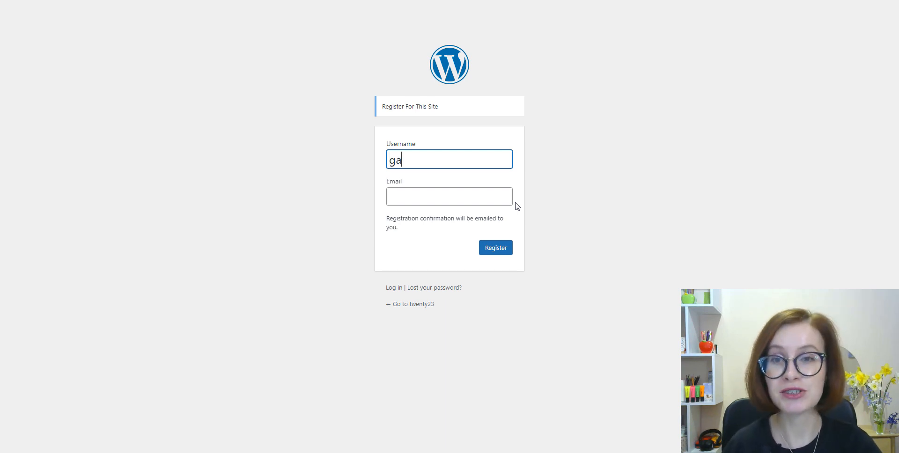
{"action": "type", "text": "tt"}
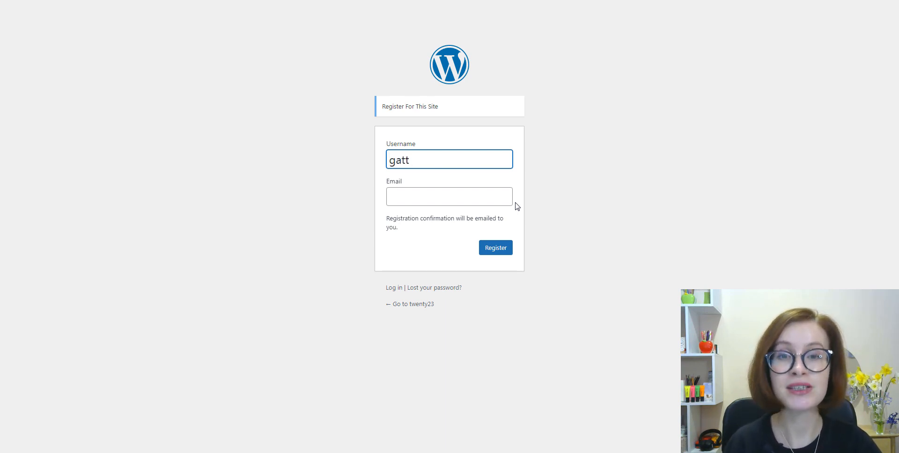
{"action": "type", "text": "a"}
{"action": "left_click", "coordinate": [493, 198]}
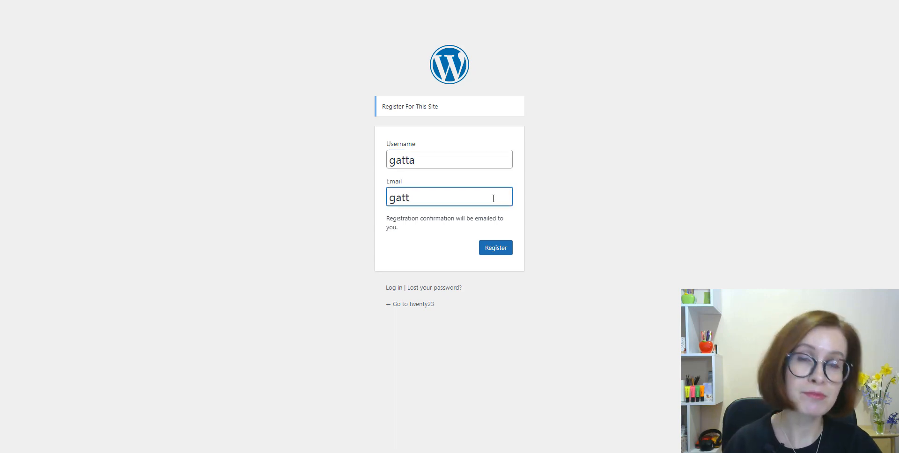
{"action": "left_click", "coordinate": [517, 220]}
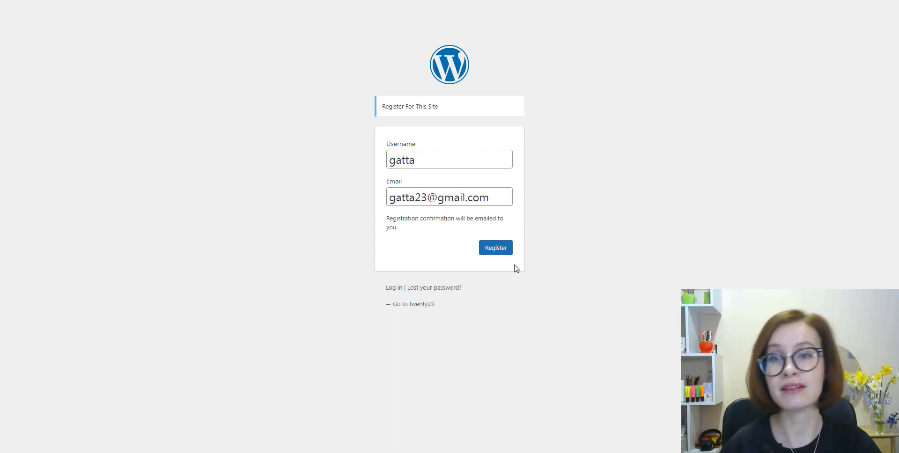
{"action": "left_click", "coordinate": [498, 253]}
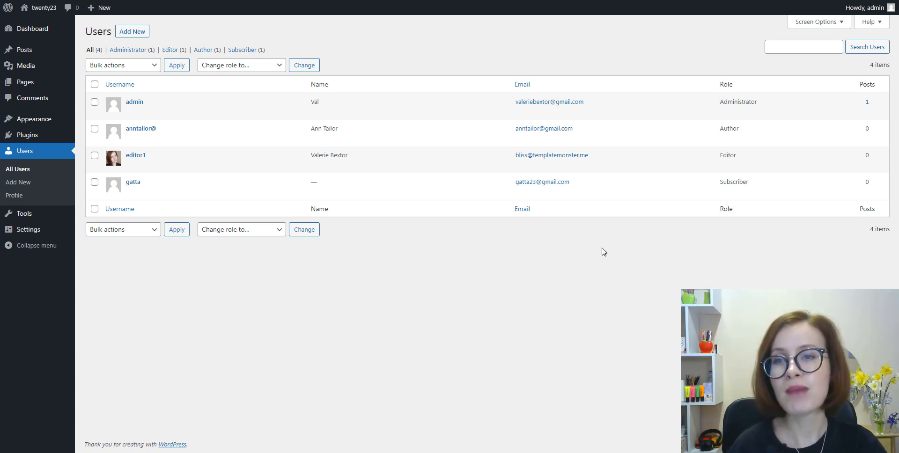
Delete the newly registered subscriber account from the users list and confirm the deletion
{"action": "mouse_move", "coordinate": [150, 188]}
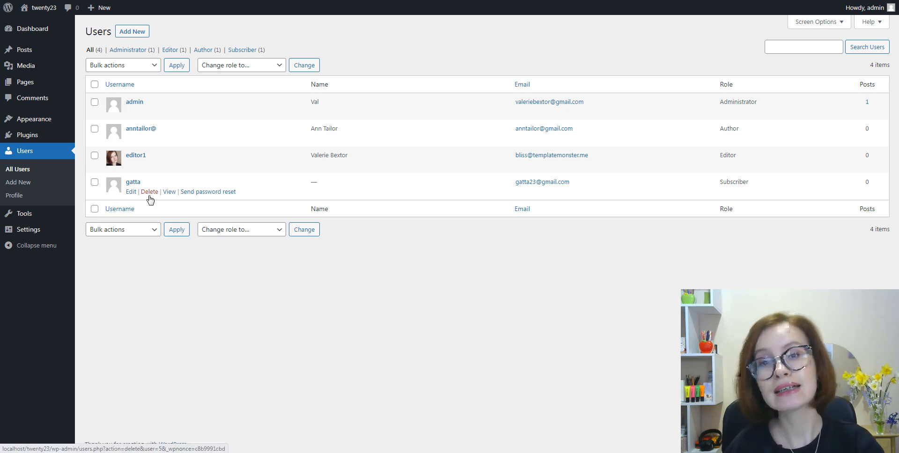
{"action": "left_click", "coordinate": [149, 195]}
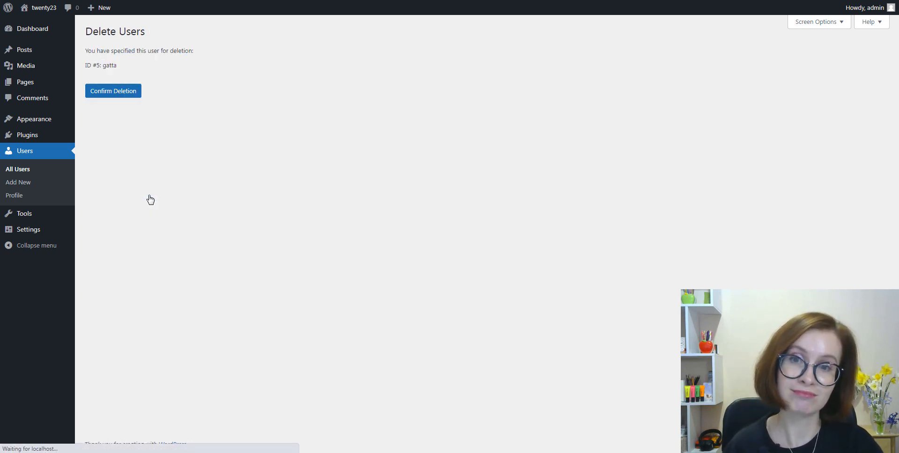
{"action": "left_click", "coordinate": [113, 96]}
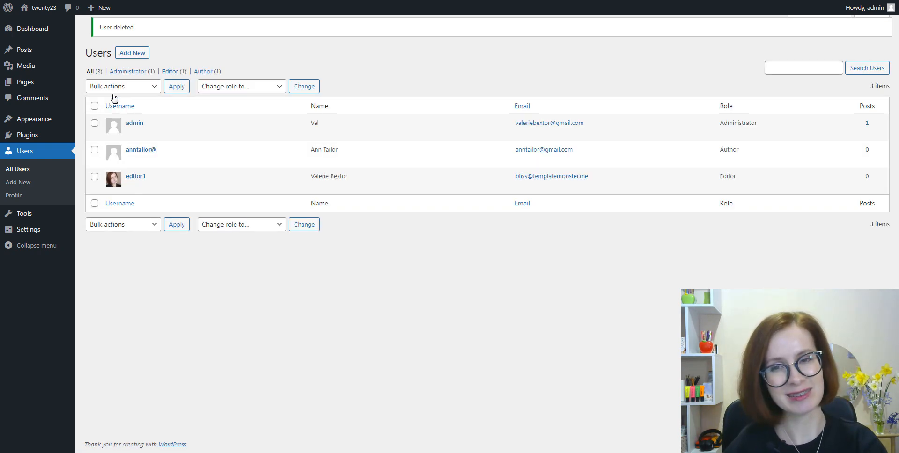